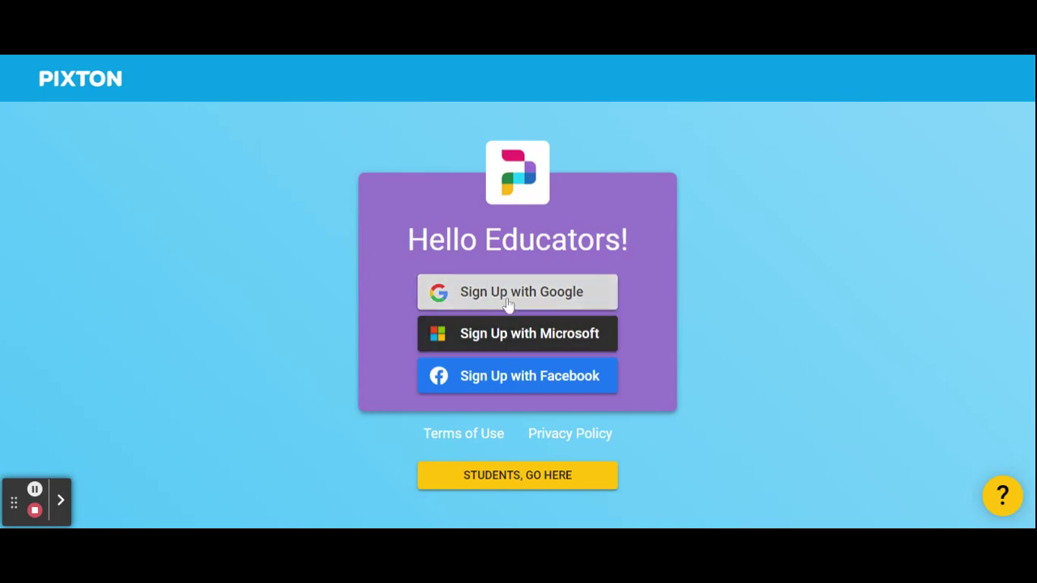
Sign up for Pixton EDU as an educator using a Google account.
{"action": "left_click", "coordinate": [509, 297]}
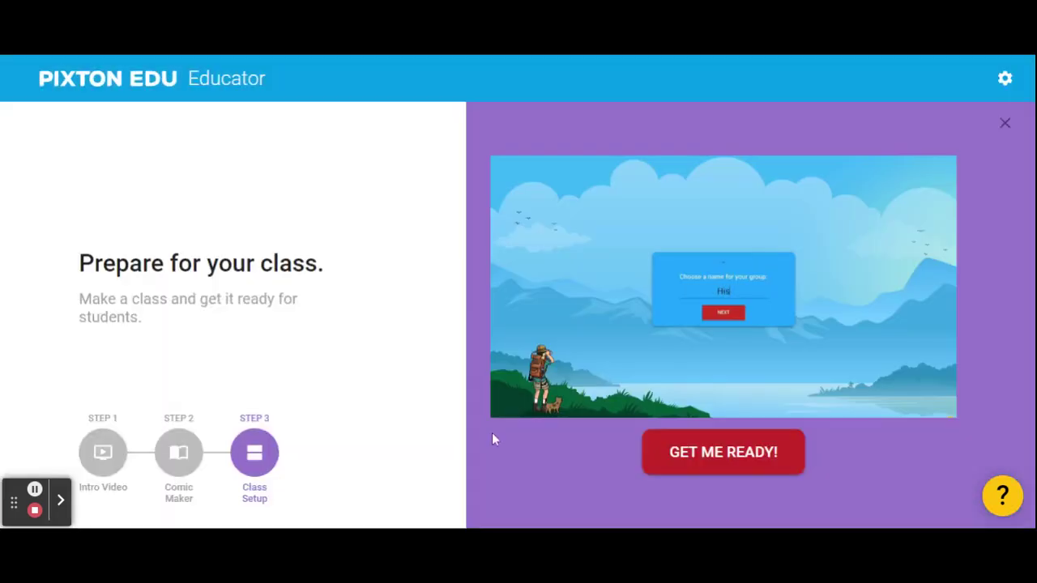
Go from the Step 1 intro video to the Step 2 'Try the comic maker' page.
{"action": "left_click", "coordinate": [98, 450]}
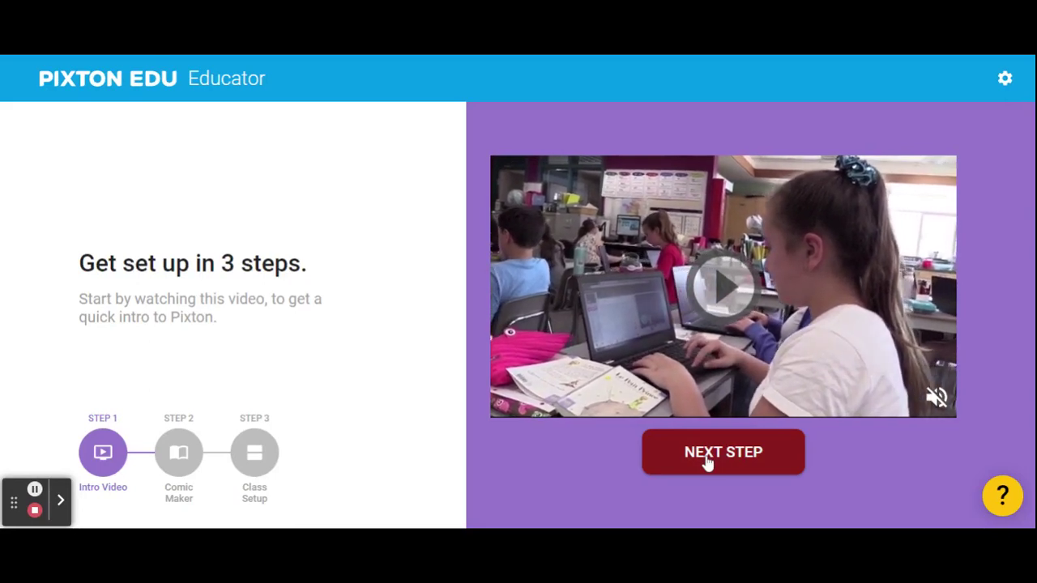
{"action": "left_click", "coordinate": [707, 461]}
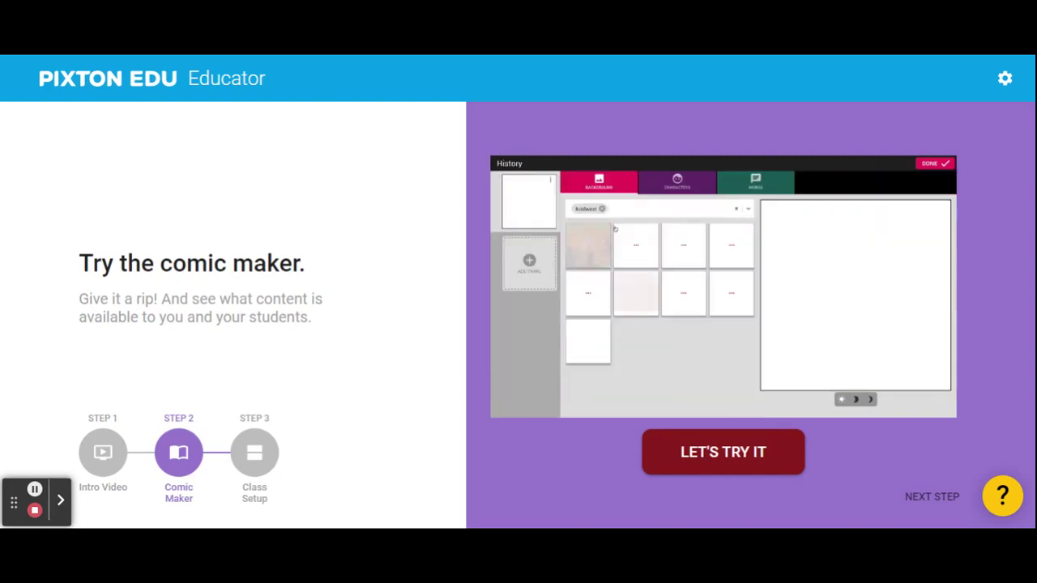
Launch the comic maker and edit then confirm the comic's title.
{"action": "left_click", "coordinate": [722, 463]}
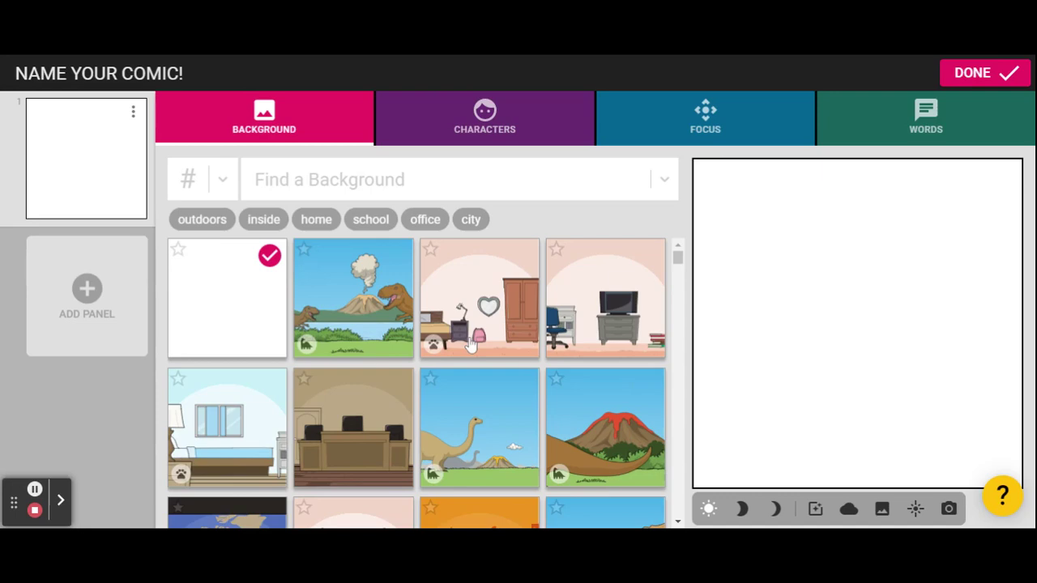
{"action": "left_click", "coordinate": [202, 73]}
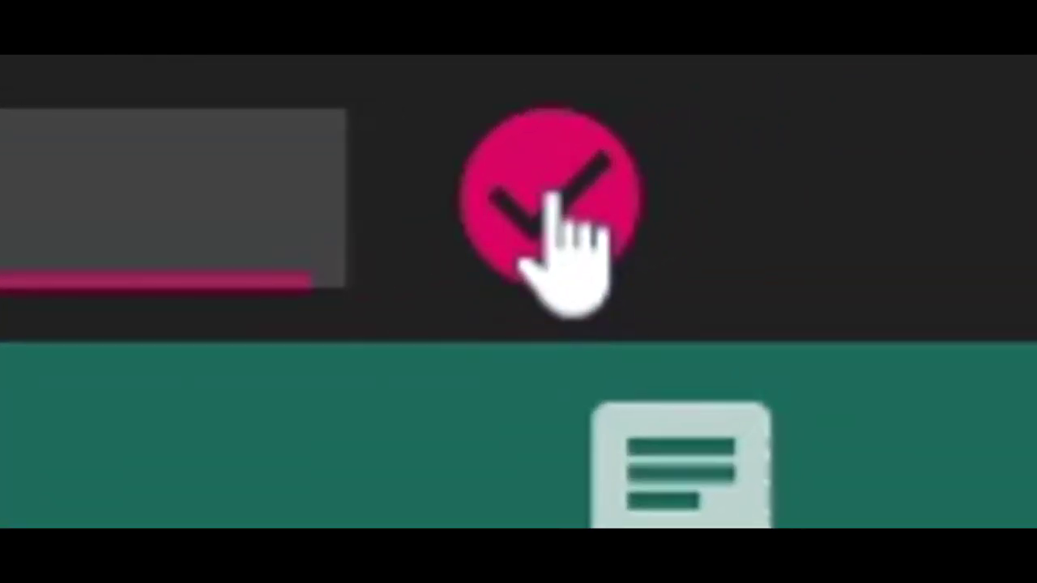
{"action": "left_click", "coordinate": [553, 202]}
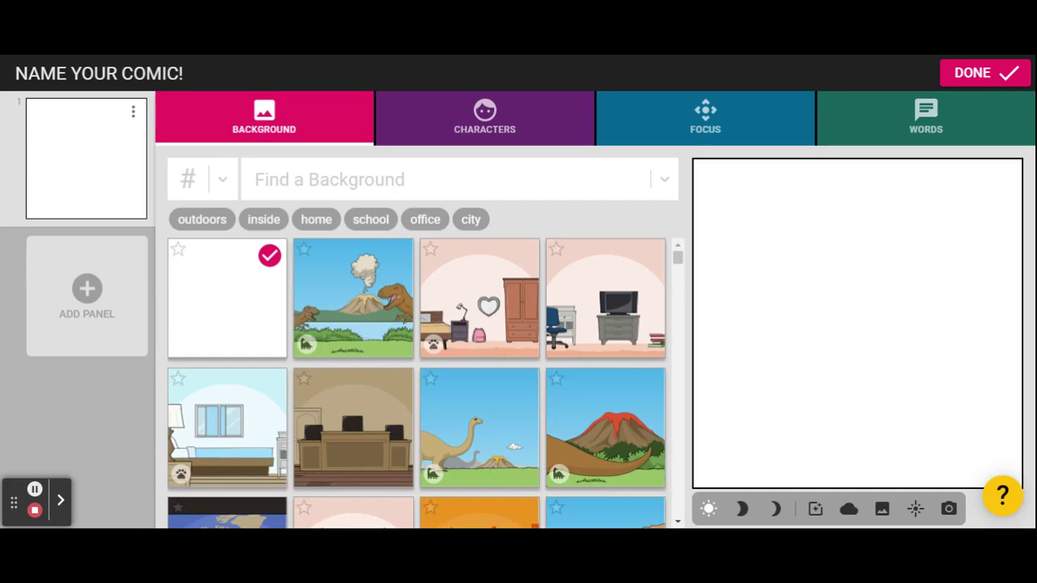
Give panel 1 the orange city office background with sofa and desk.
{"action": "scroll", "coordinate": [303, 264], "scroll_direction": "down", "scroll_amount": 2}
{"action": "scroll", "coordinate": [358, 302], "scroll_direction": "down", "scroll_amount": 2}
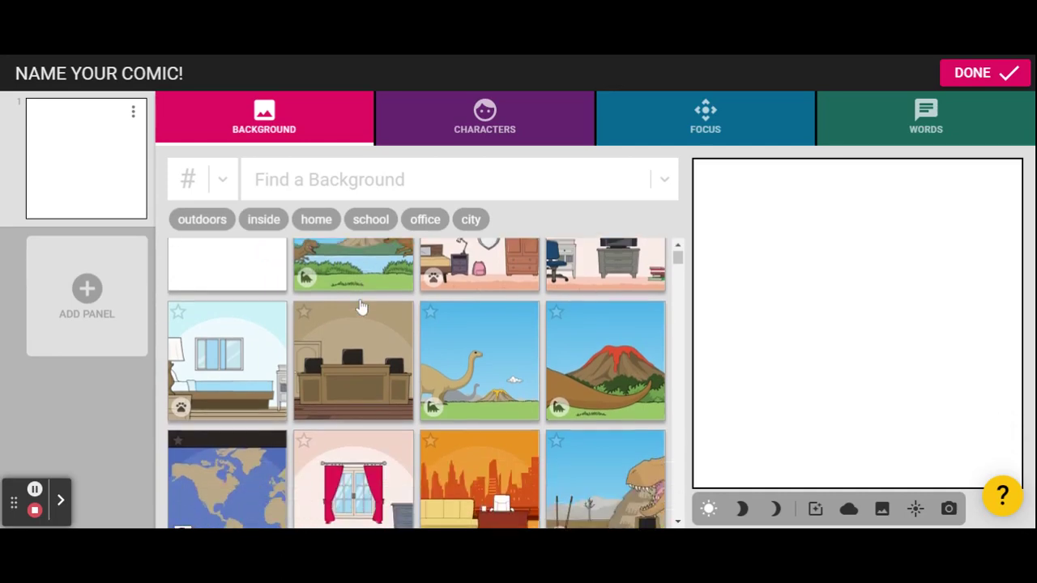
{"action": "left_click", "coordinate": [469, 463]}
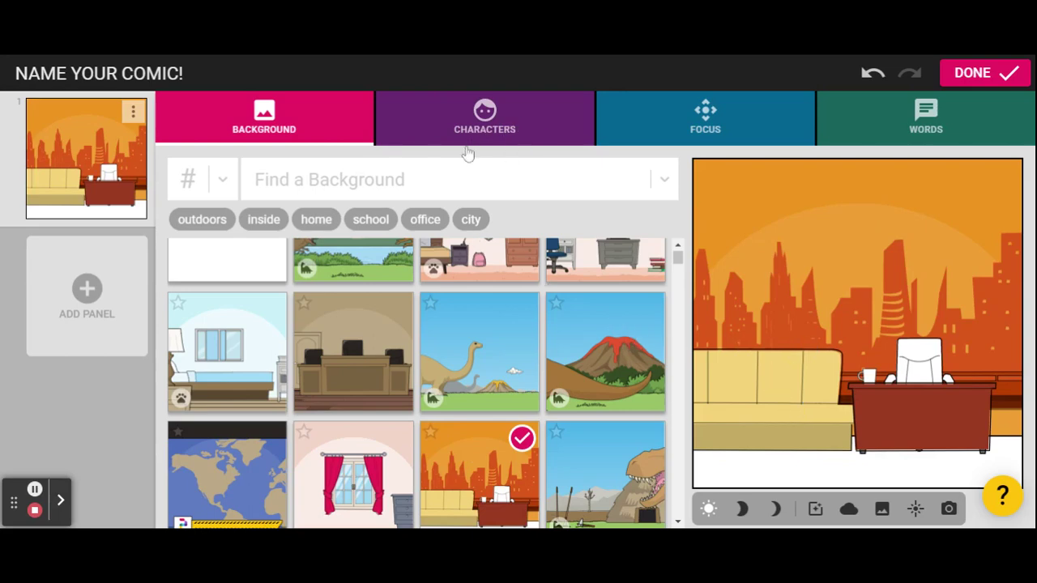
Add the brown-haired woman to the panel, dressed in the green shirt dress.
{"action": "left_click", "coordinate": [501, 111]}
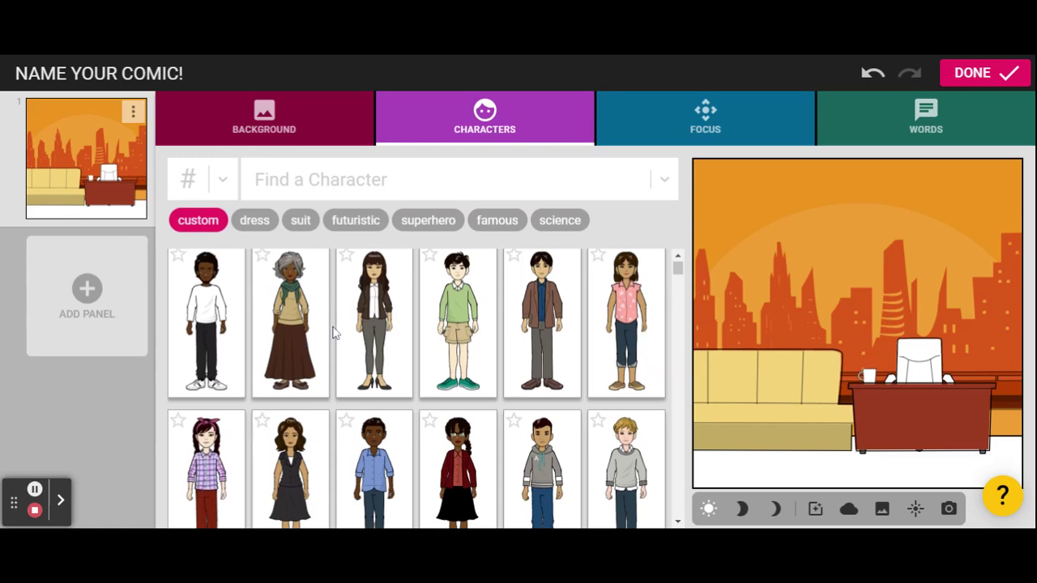
{"action": "scroll", "coordinate": [330, 333], "scroll_direction": "down", "scroll_amount": 2}
{"action": "left_click", "coordinate": [293, 338]}
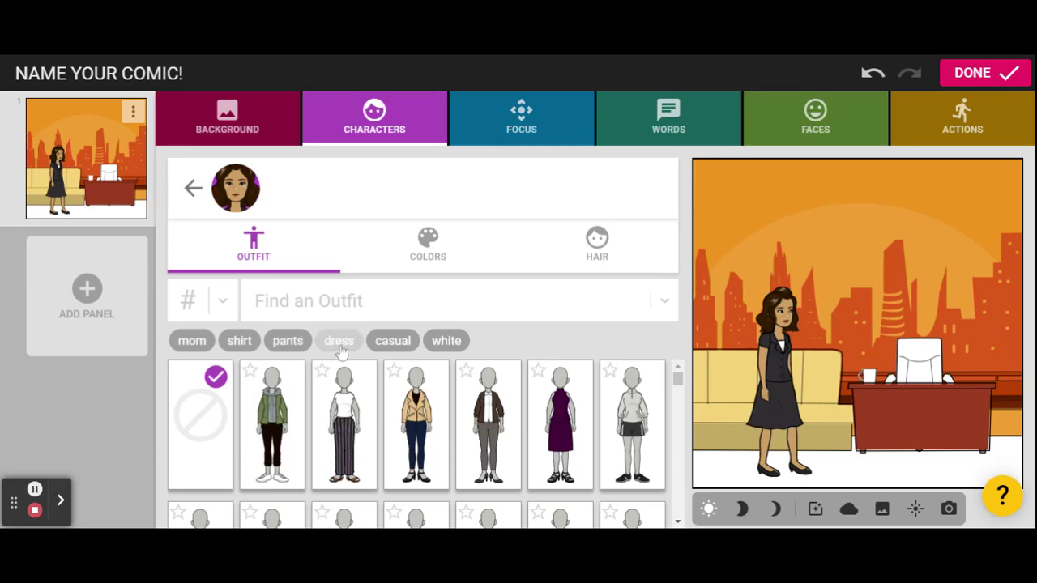
{"action": "left_click", "coordinate": [341, 341]}
{"action": "left_click", "coordinate": [274, 421]}
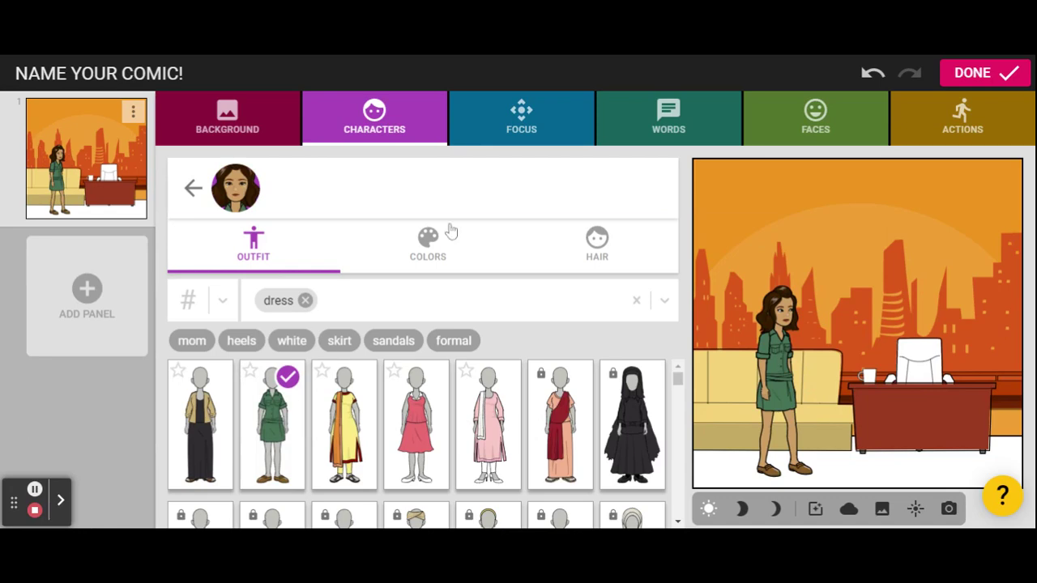
{"action": "left_click", "coordinate": [520, 119]}
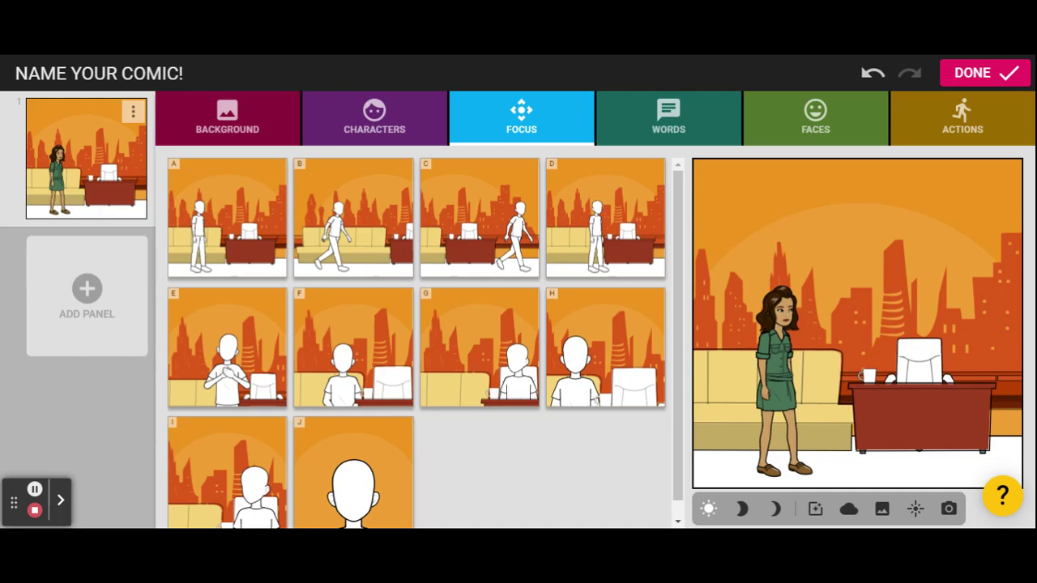
Frame the panel as a close-up of the woman saying 'This is so cool.'.
{"action": "left_click", "coordinate": [238, 350]}
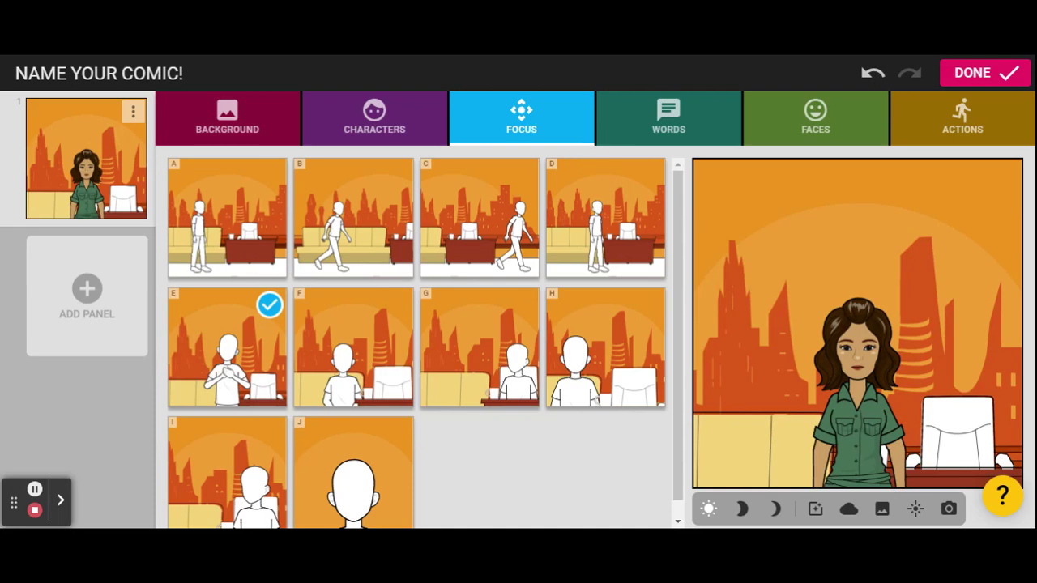
{"action": "left_click", "coordinate": [622, 120]}
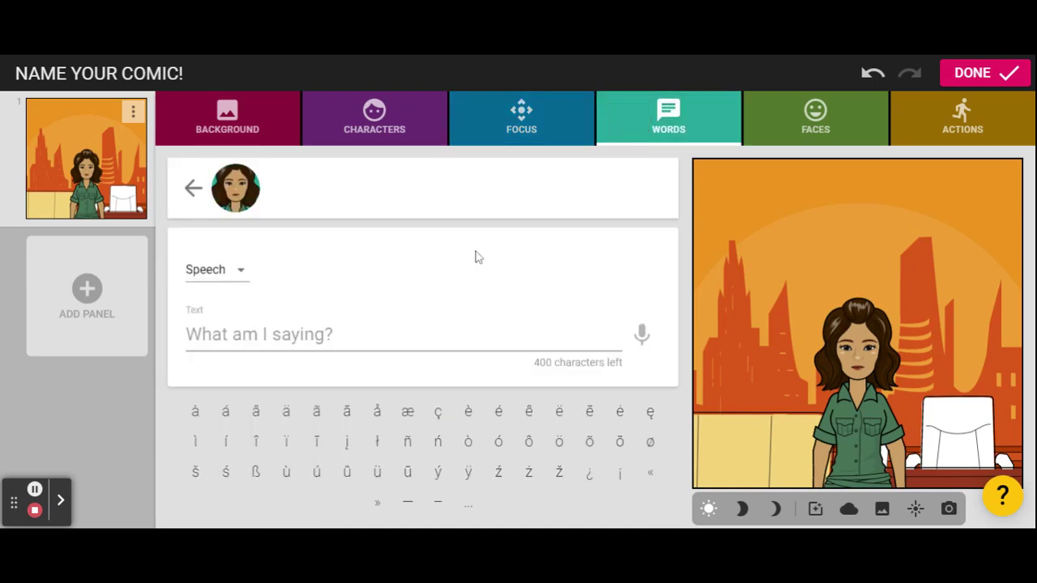
{"action": "left_click", "coordinate": [477, 317]}
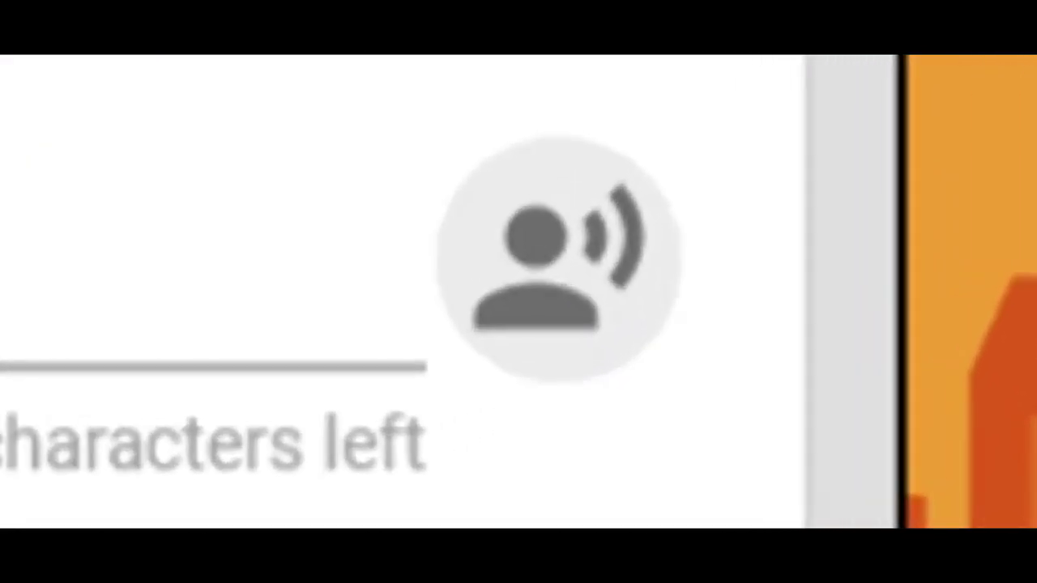
{"action": "left_click", "coordinate": [639, 343]}
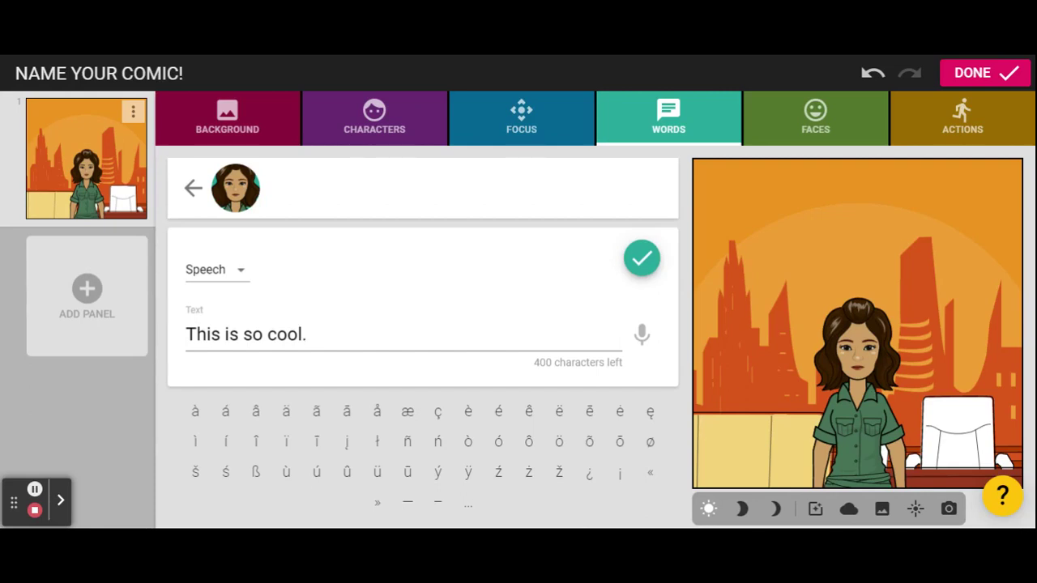
{"action": "left_click", "coordinate": [640, 275]}
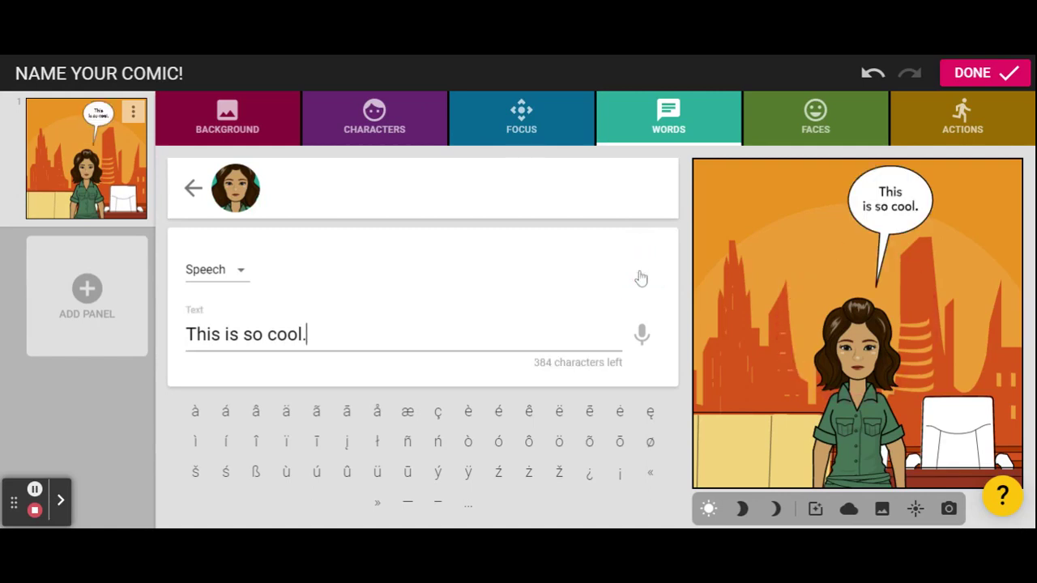
Try the Thought and Whisper bubble styles, then settle on the spiky Shout bubble.
{"action": "left_click", "coordinate": [242, 271]}
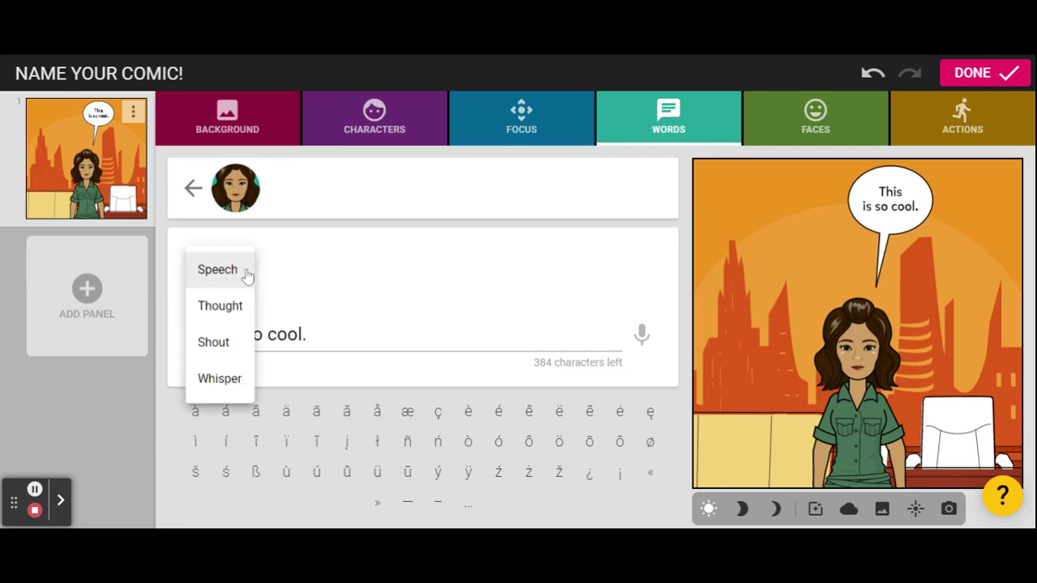
{"action": "left_click", "coordinate": [235, 272]}
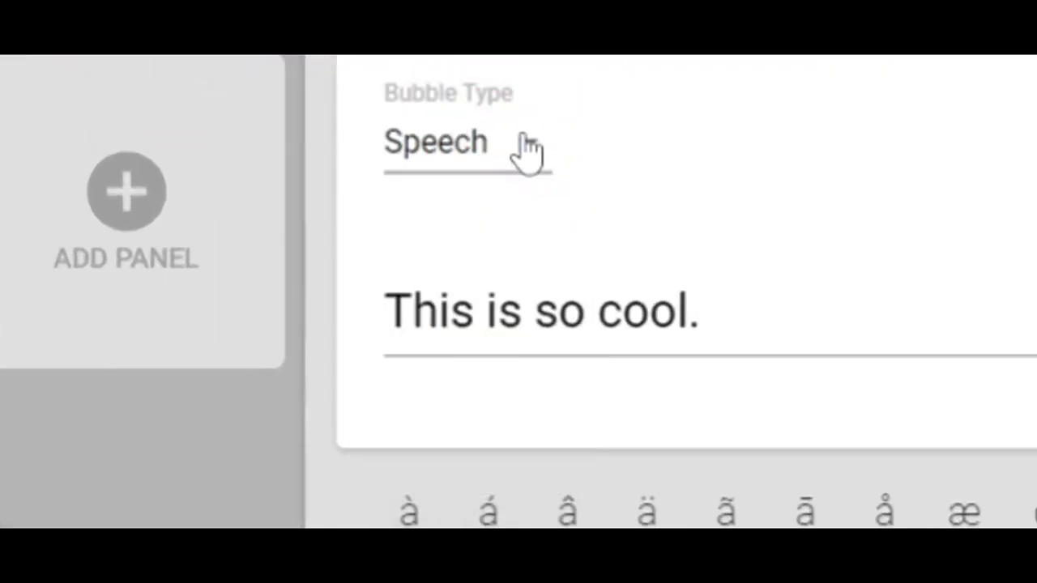
{"action": "left_click", "coordinate": [527, 151]}
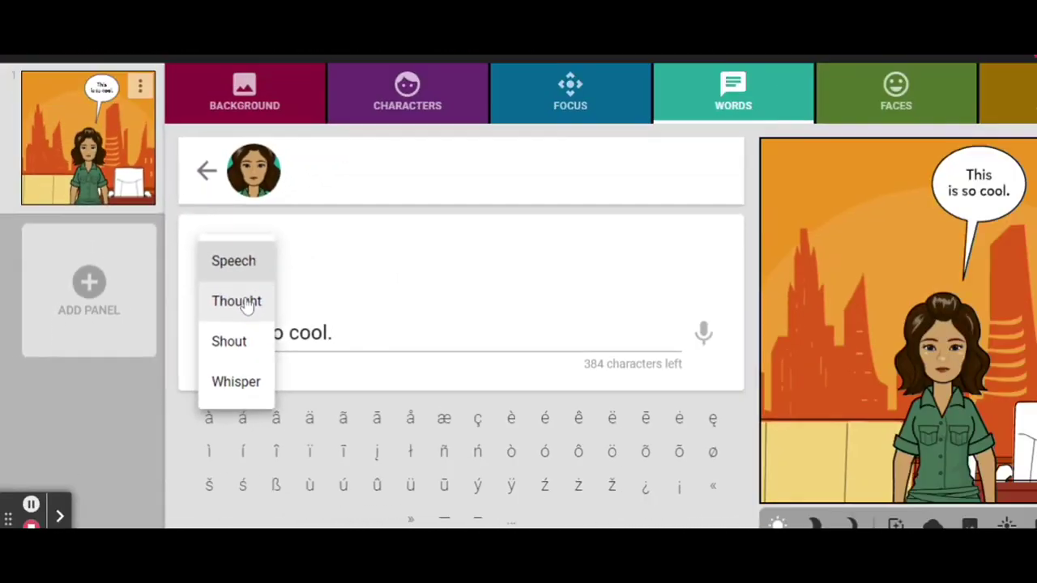
{"action": "left_click", "coordinate": [496, 243]}
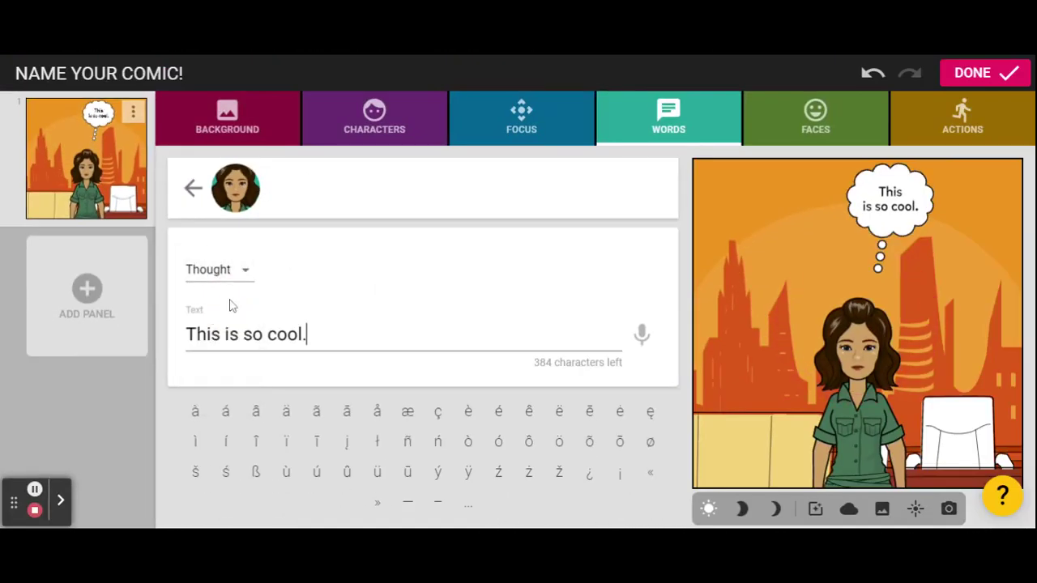
{"action": "left_click", "coordinate": [226, 276]}
{"action": "left_click", "coordinate": [228, 316]}
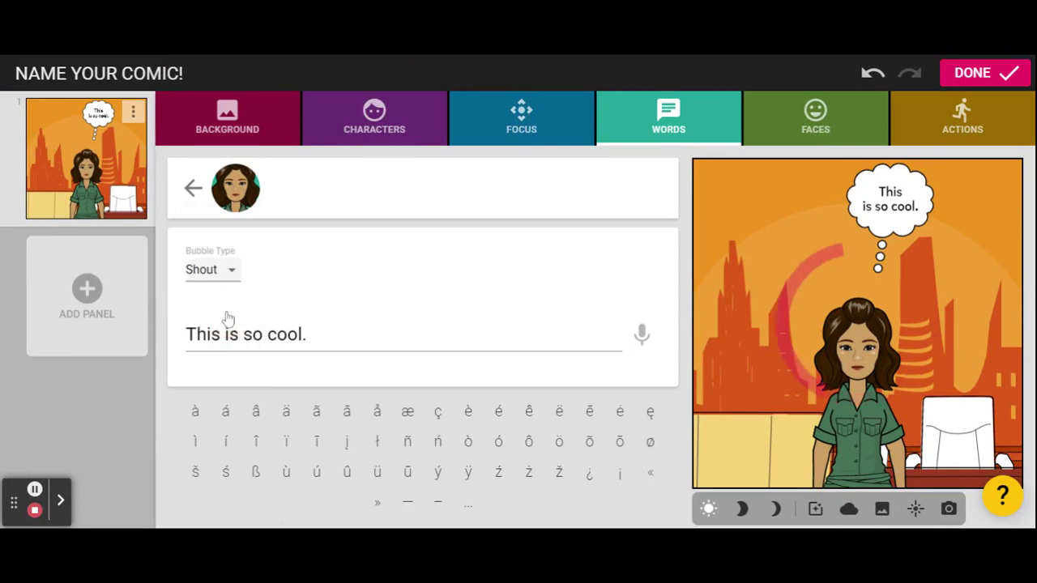
{"action": "left_click", "coordinate": [205, 276]}
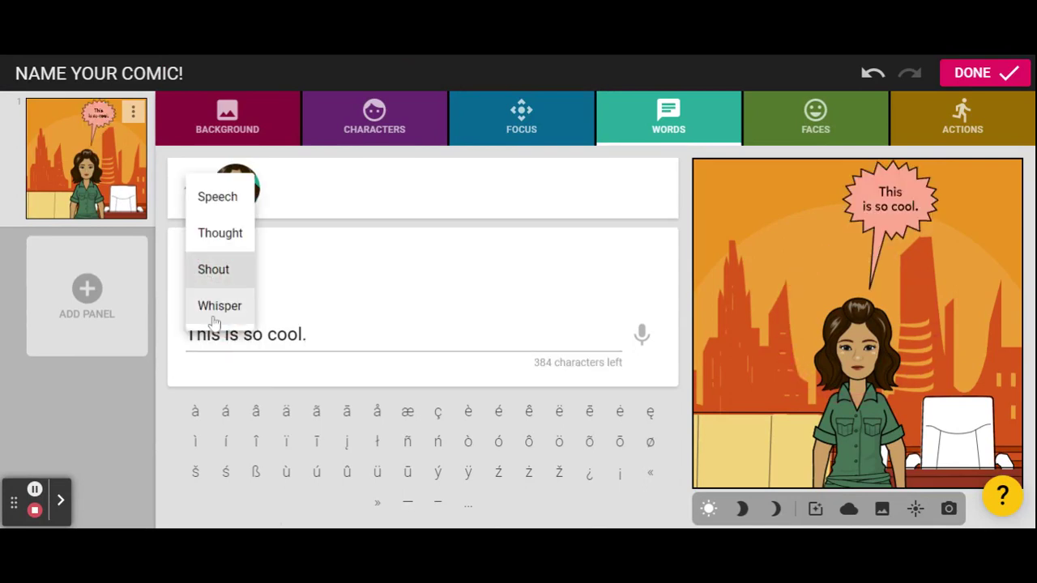
{"action": "left_click", "coordinate": [214, 308]}
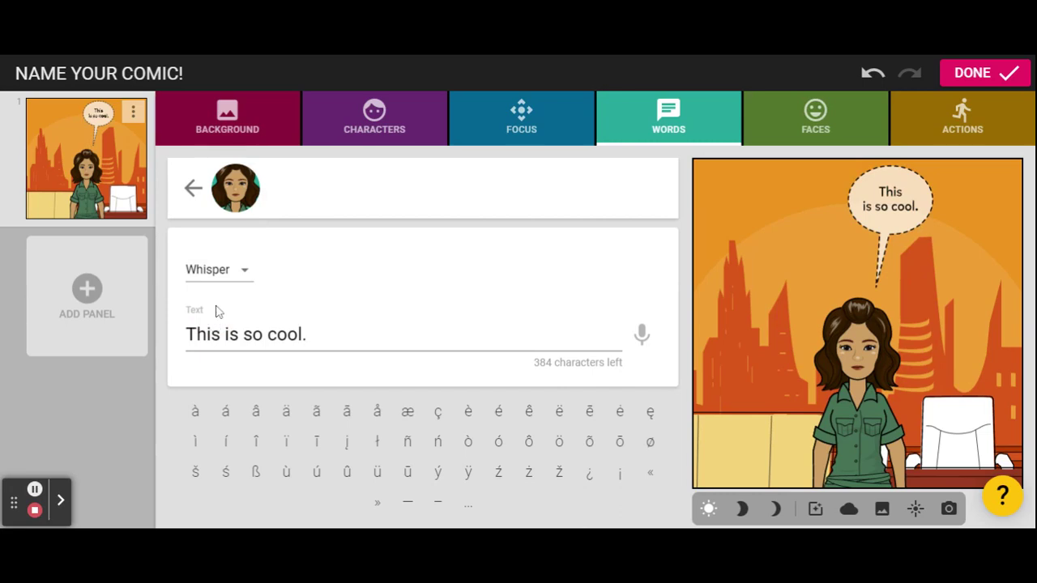
{"action": "left_click", "coordinate": [219, 271]}
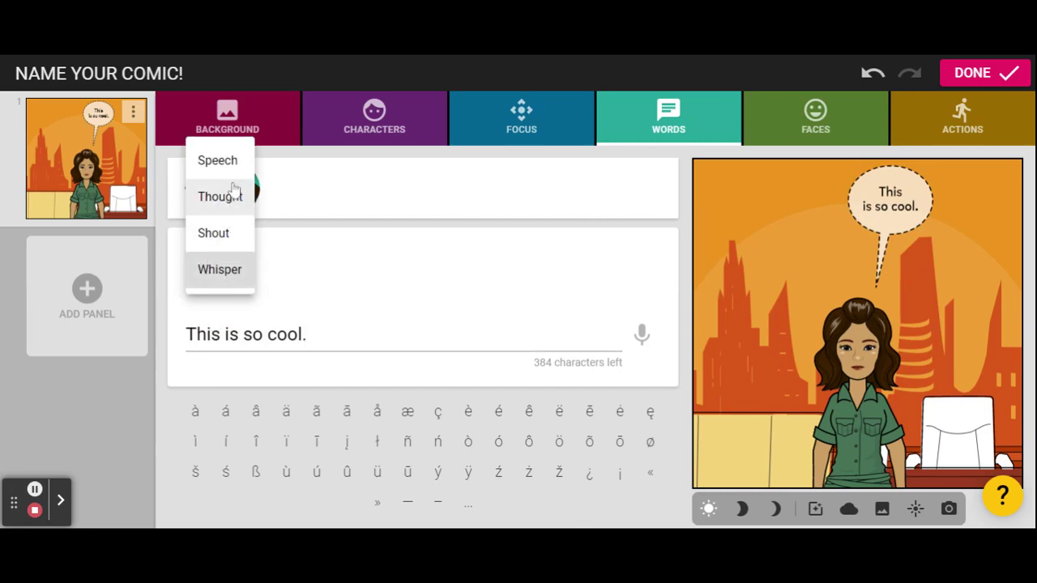
{"action": "left_click", "coordinate": [234, 232]}
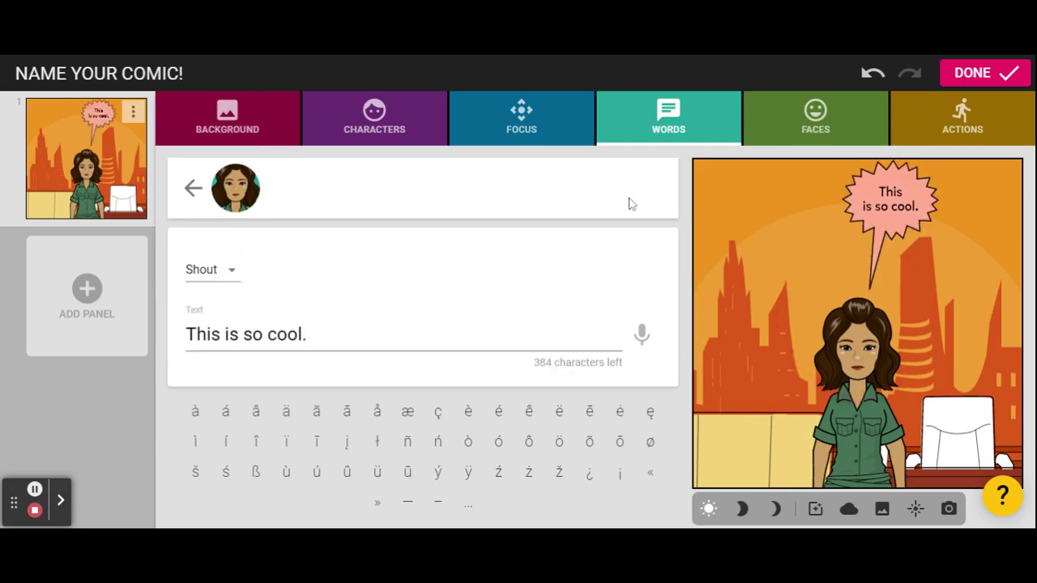
Give the woman a laughing, excited expression and check the eye-direction options.
{"action": "left_click", "coordinate": [770, 130]}
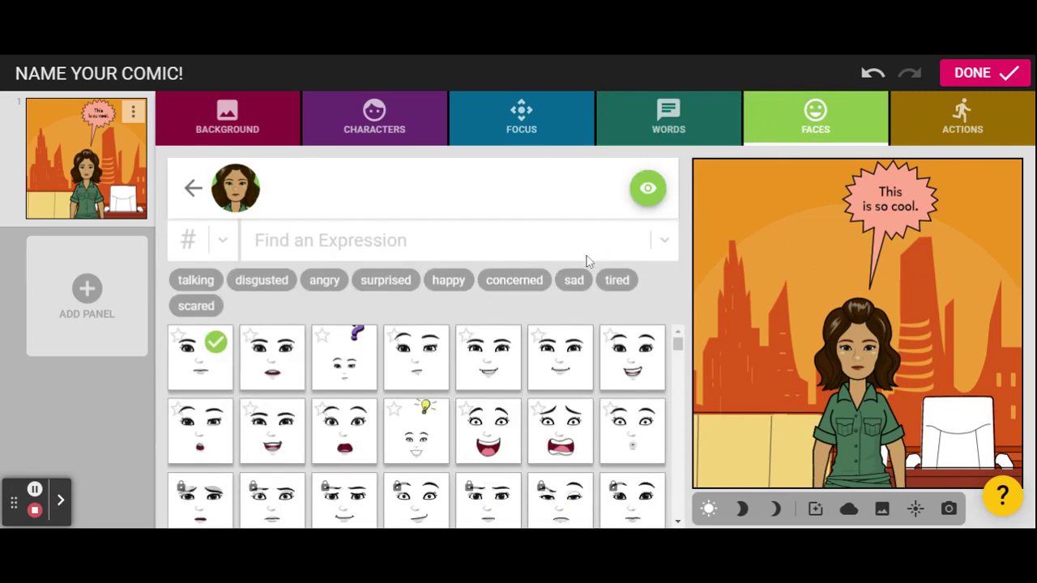
{"action": "left_click", "coordinate": [534, 284]}
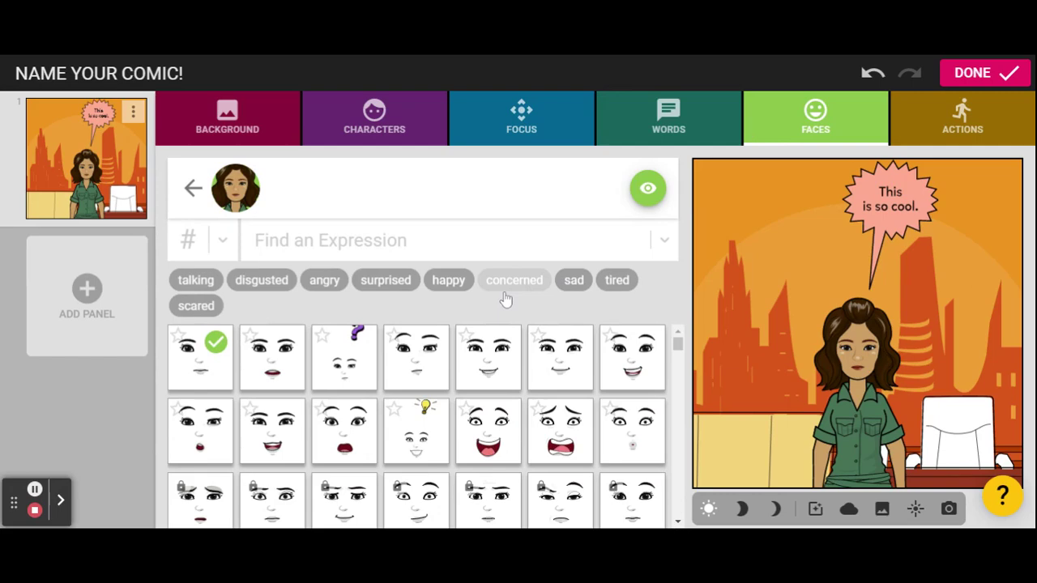
{"action": "left_click", "coordinate": [487, 425]}
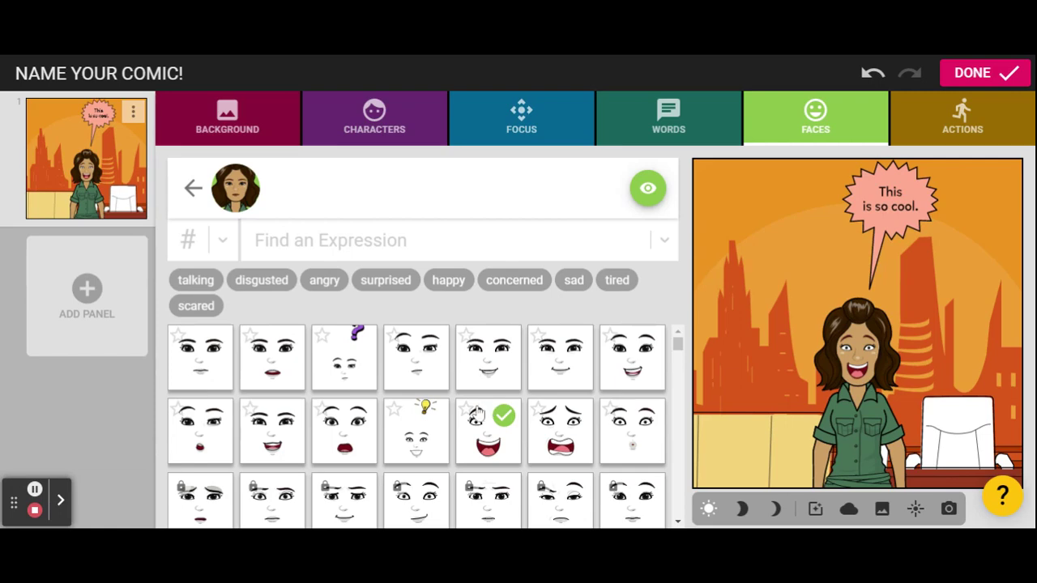
{"action": "left_click", "coordinate": [648, 195]}
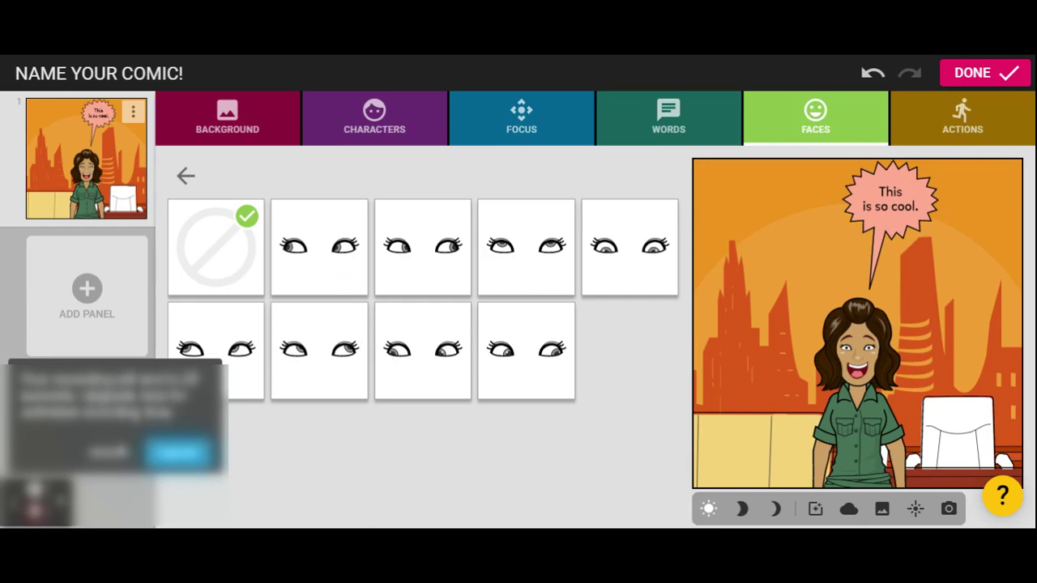
{"action": "left_click", "coordinate": [109, 455]}
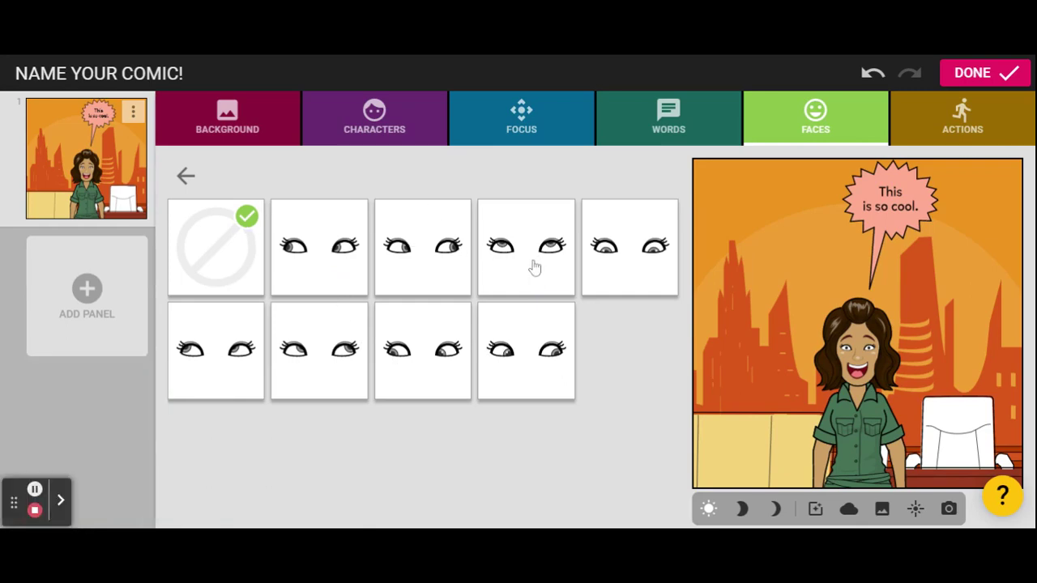
Pose the woman with both arms thrown open, using the mirrored pose set.
{"action": "left_click", "coordinate": [943, 126]}
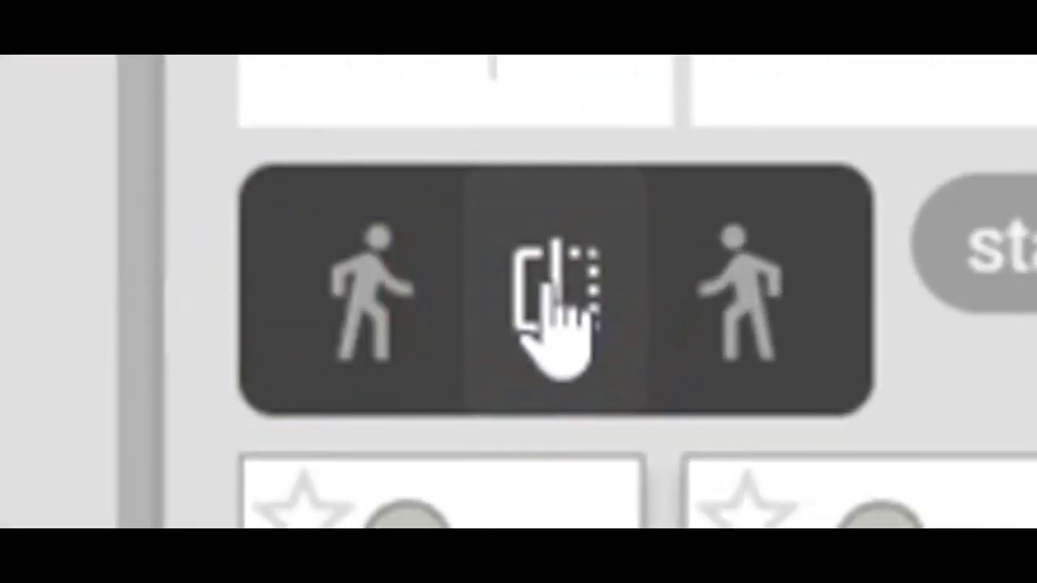
{"action": "left_click", "coordinate": [753, 332]}
{"action": "left_click", "coordinate": [555, 324]}
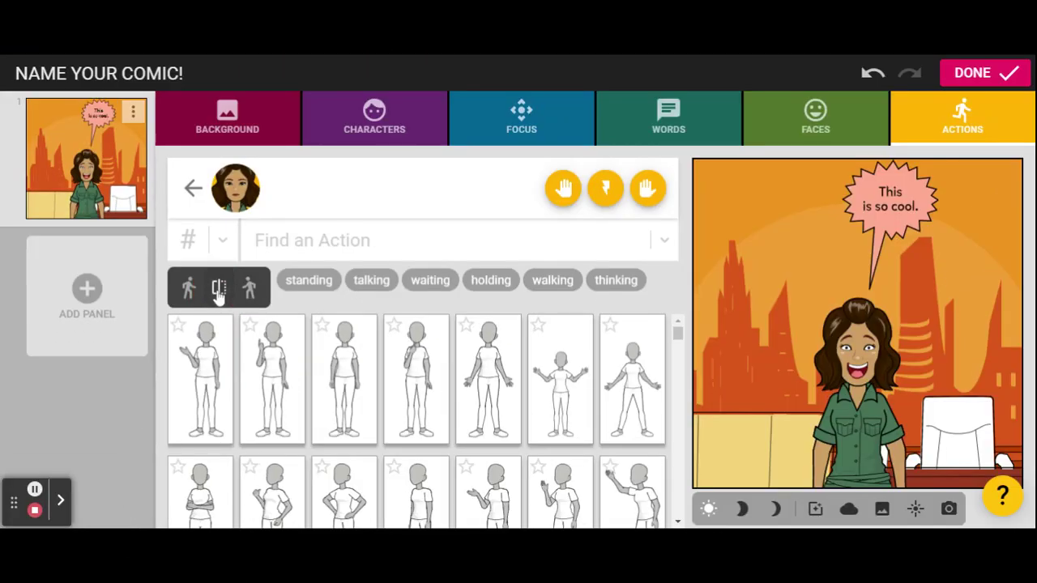
{"action": "left_click", "coordinate": [558, 371]}
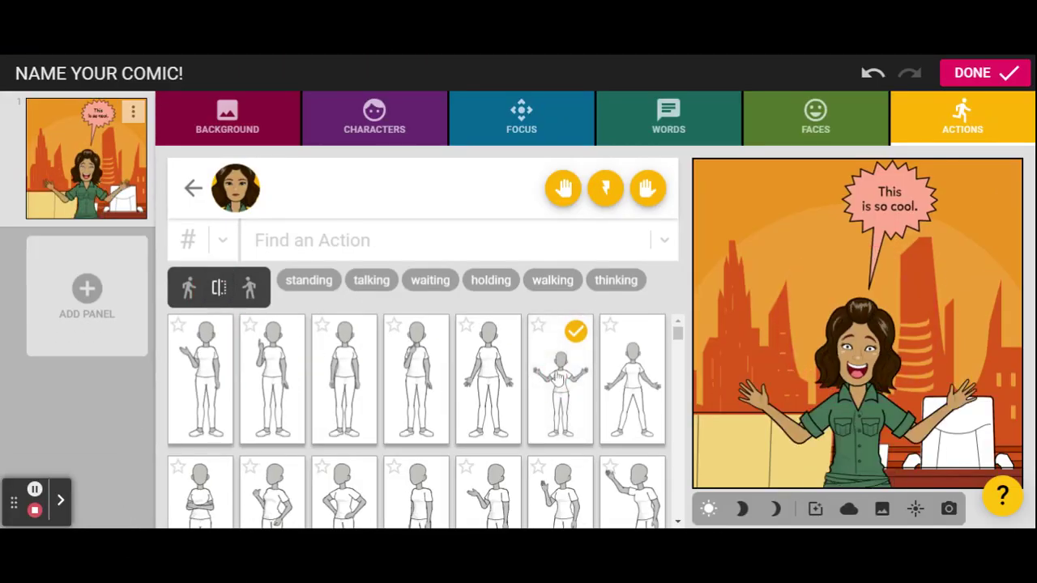